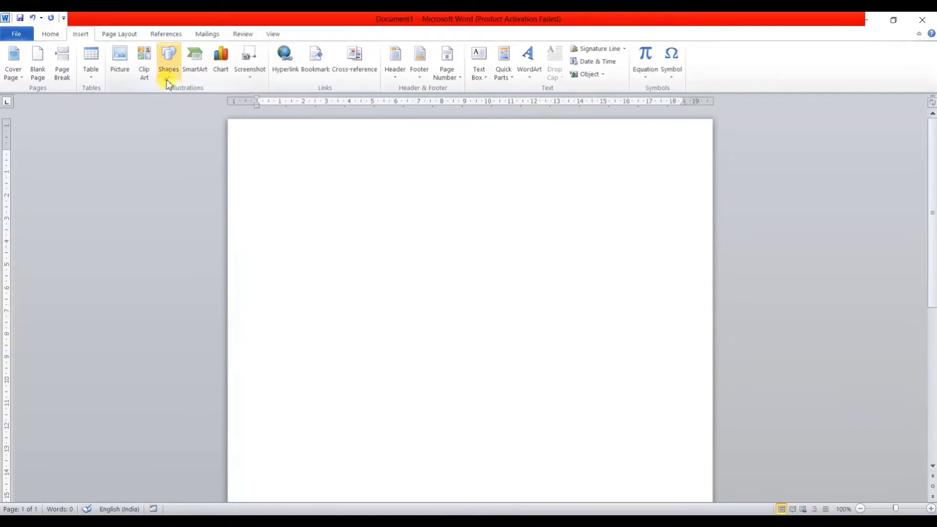
Draw a rectangle about 4.1 cm high and 21 cm wide across the full width of the page's upper edge
left_click(168, 76)
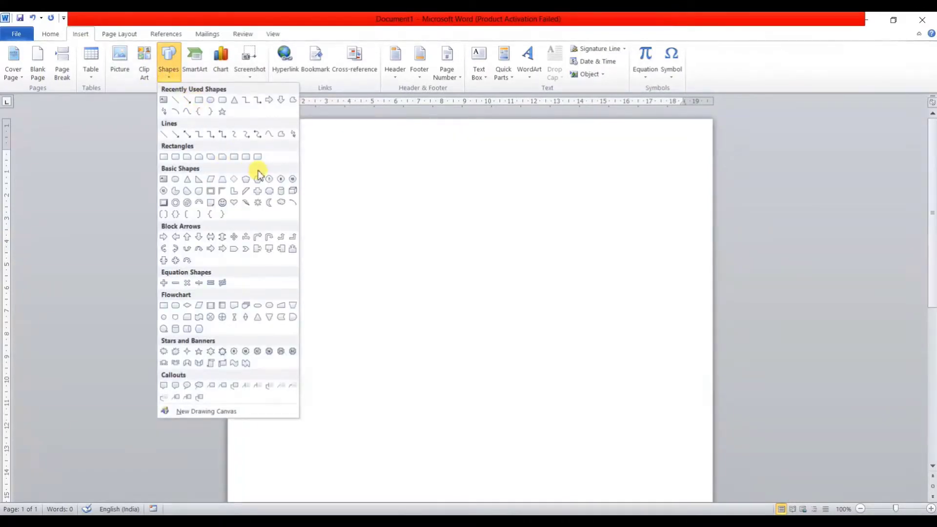
left_click(196, 104)
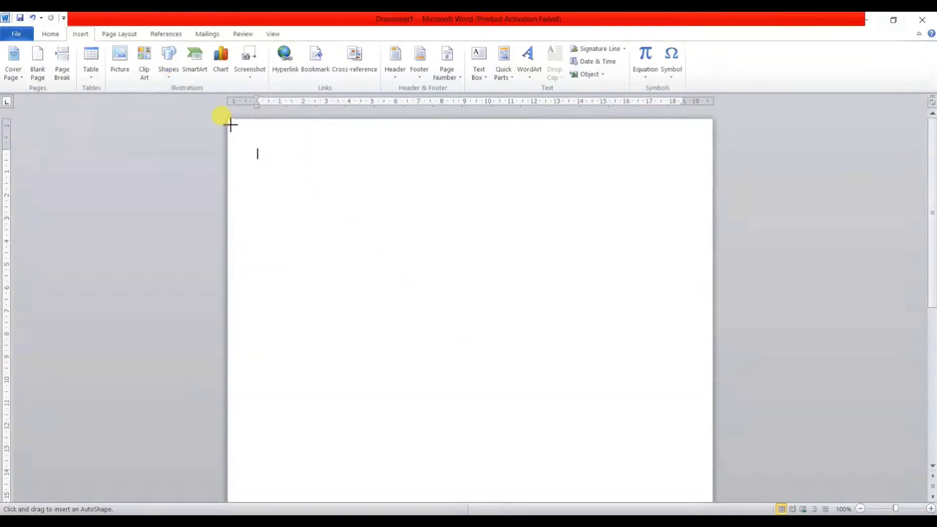
mouse_move(229, 121)
left_mouse_down()
mouse_move(259, 142)
mouse_move(508, 209)
mouse_move(713, 215)
left_mouse_up()
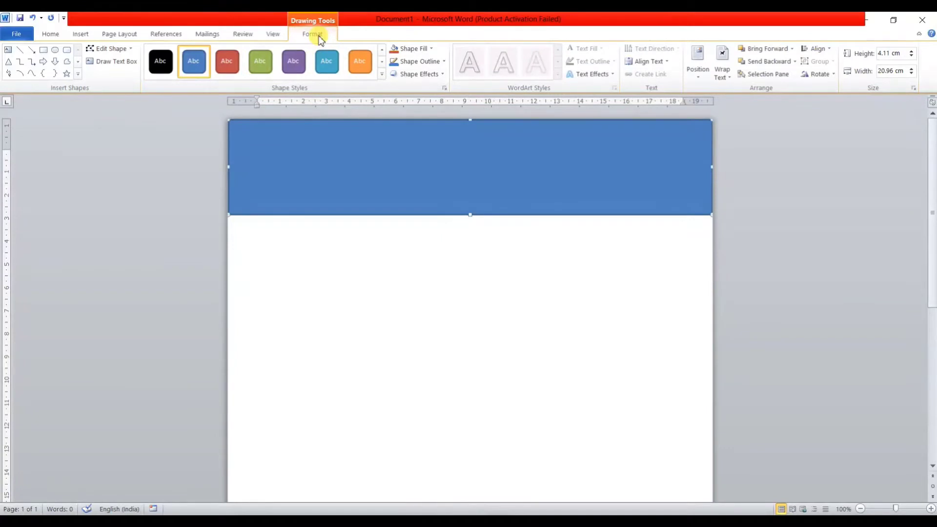
Edit the rectangle's points to bend its lower edge into a wave, dipping near the left corner and rising toward the right
left_click(52, 35)
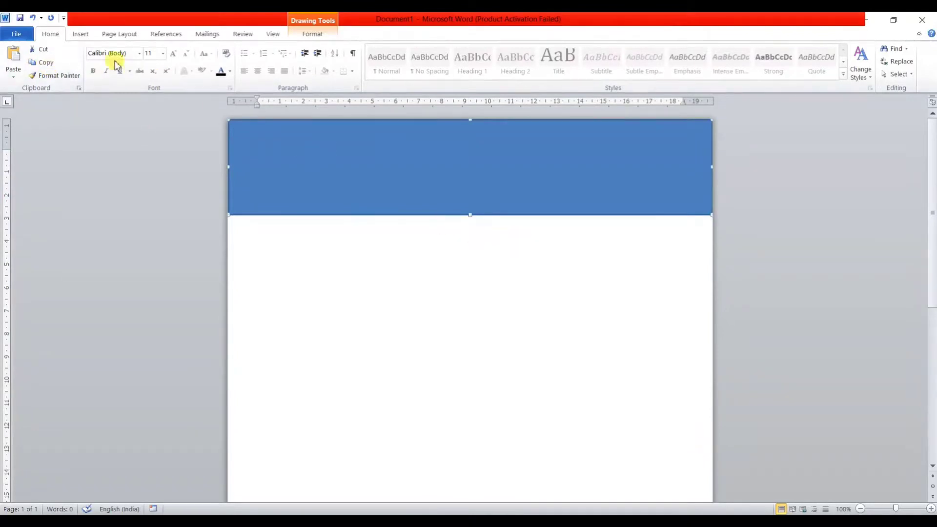
left_click(312, 34)
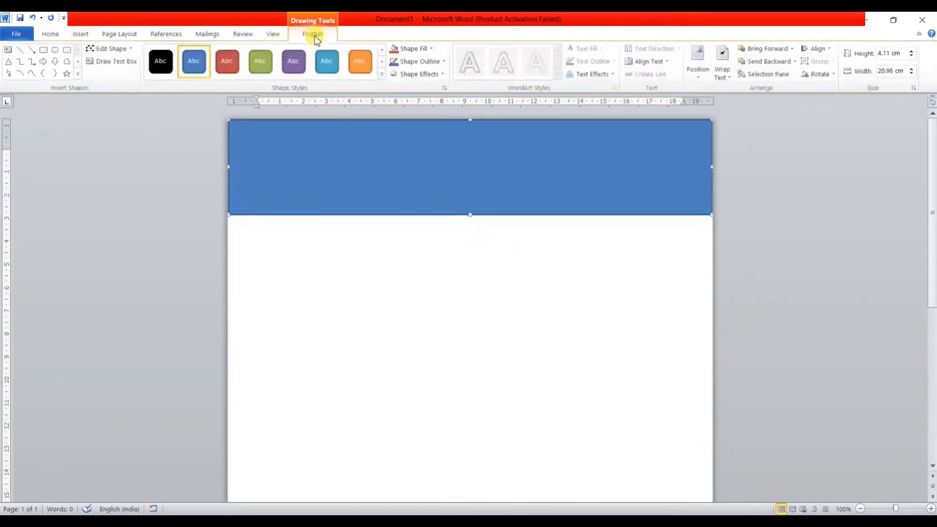
left_click(113, 48)
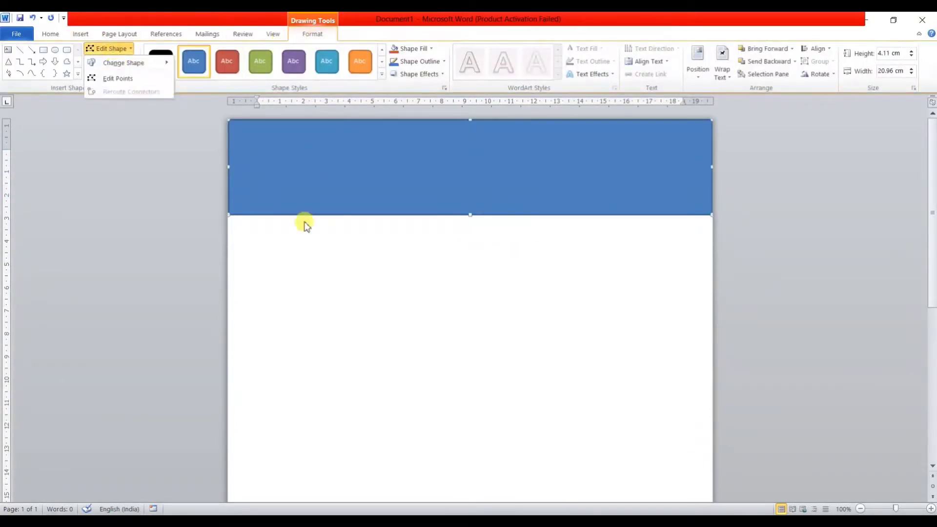
left_click(117, 78)
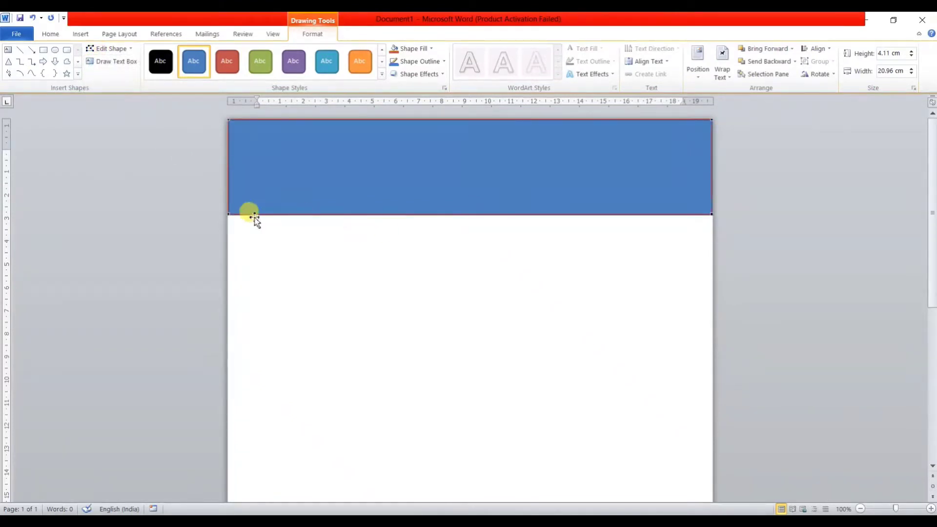
left_click(230, 212)
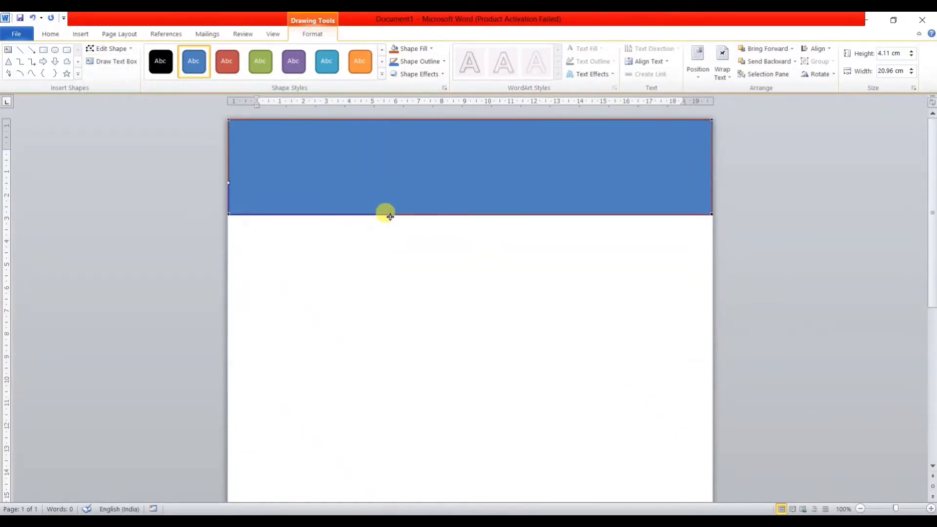
left_click_drag(392, 215, 412, 297)
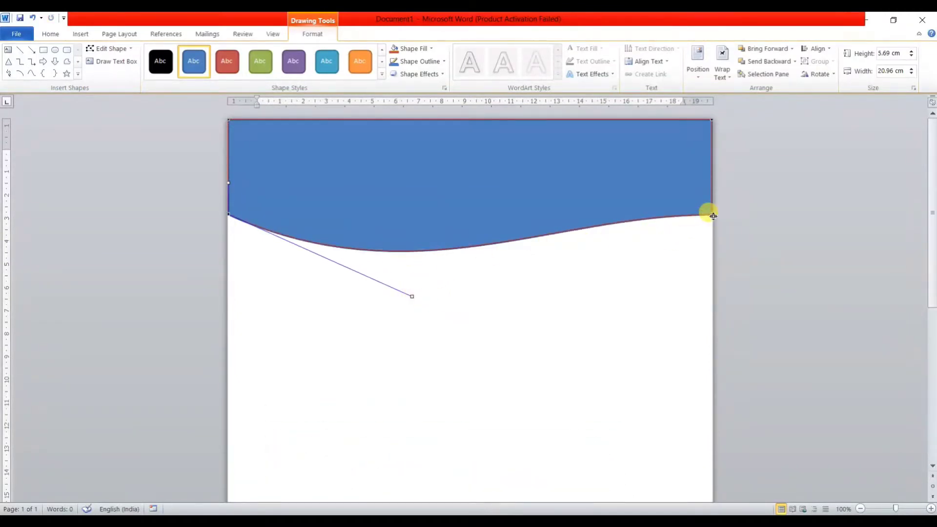
left_click(713, 214)
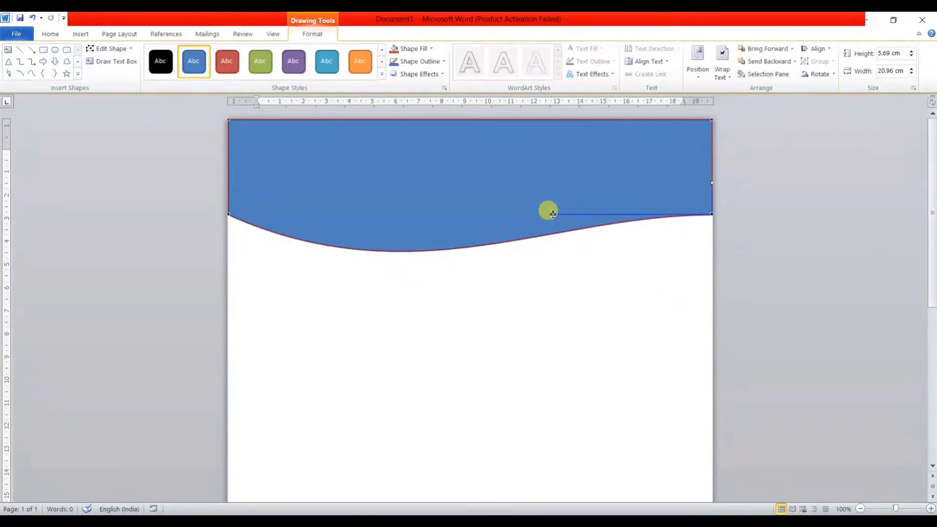
left_click_drag(549, 213, 373, 181)
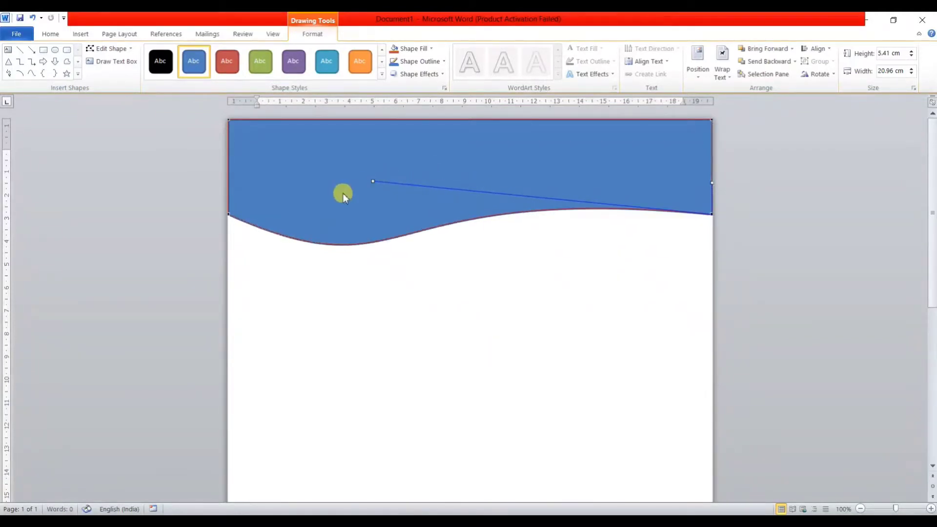
Refine the wave by softening the dip on the left and raising the crest on the right, giving a shape about 4.85 cm high
left_click(230, 215)
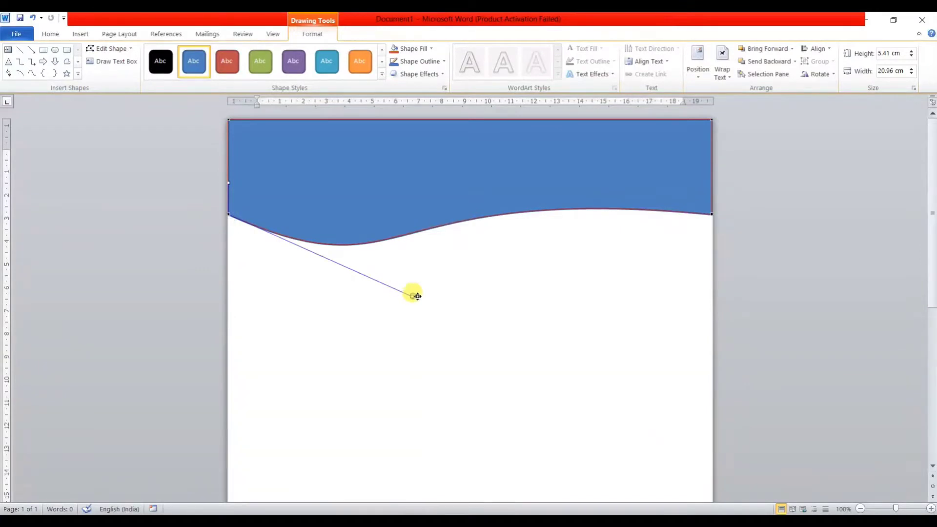
left_click_drag(414, 296, 387, 285)
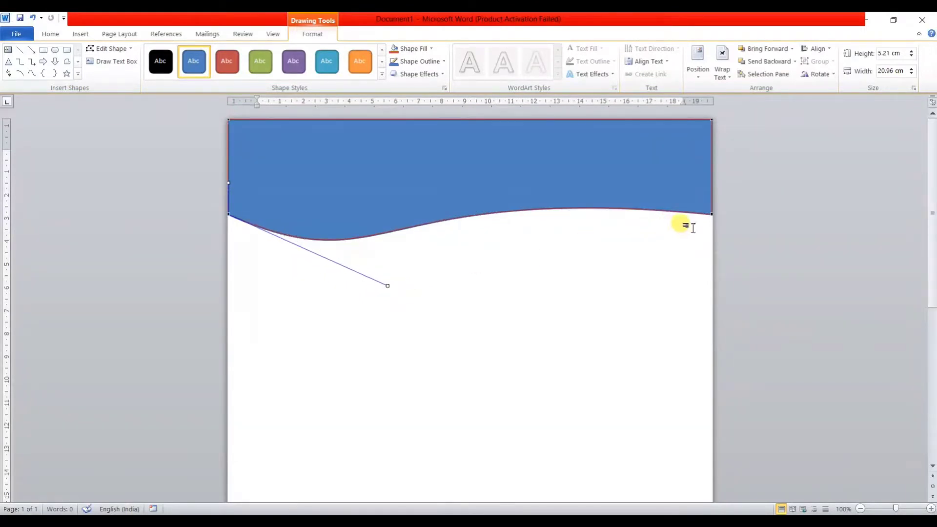
left_click(712, 215)
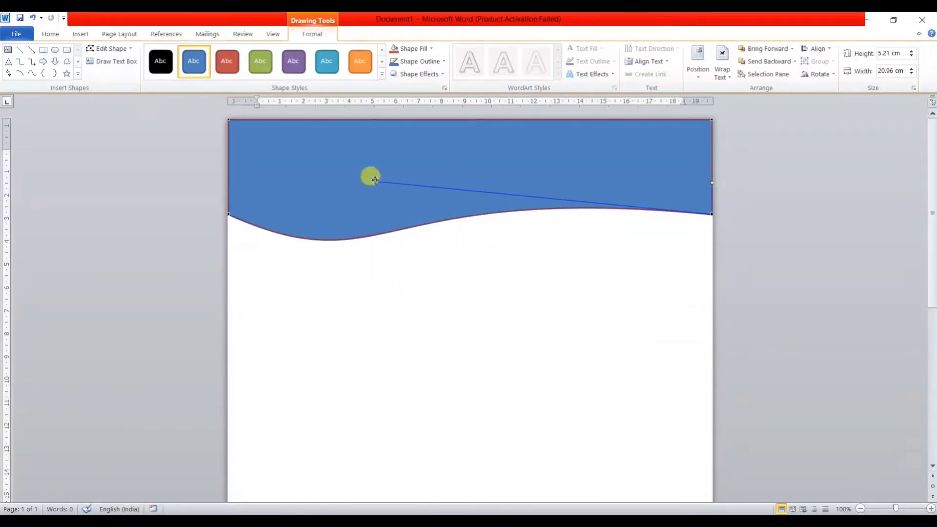
left_click_drag(373, 182, 435, 101)
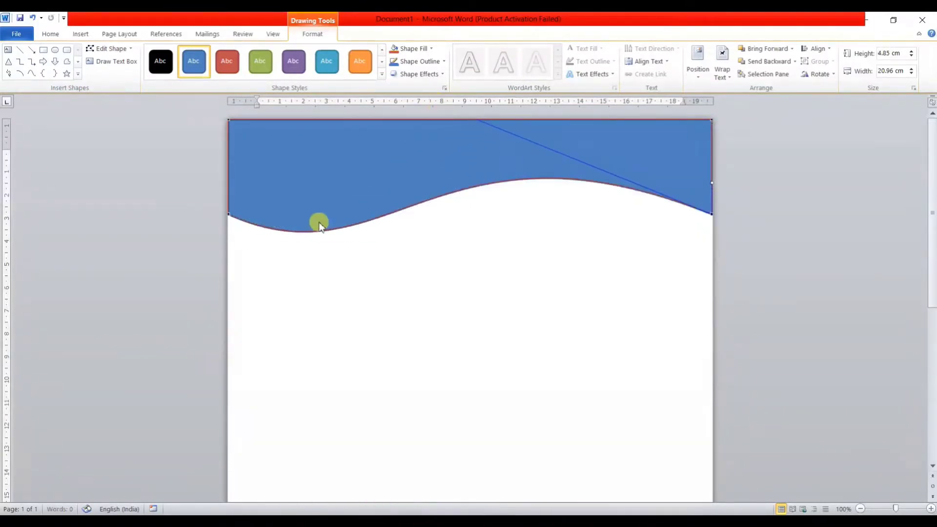
left_click(229, 218)
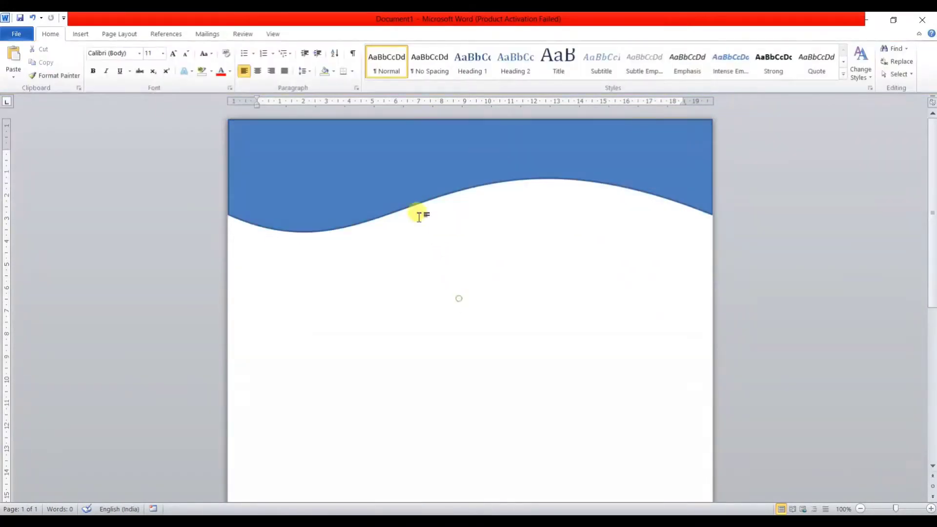
Copy the wave shape and paste a duplicate over it
left_click(383, 165)
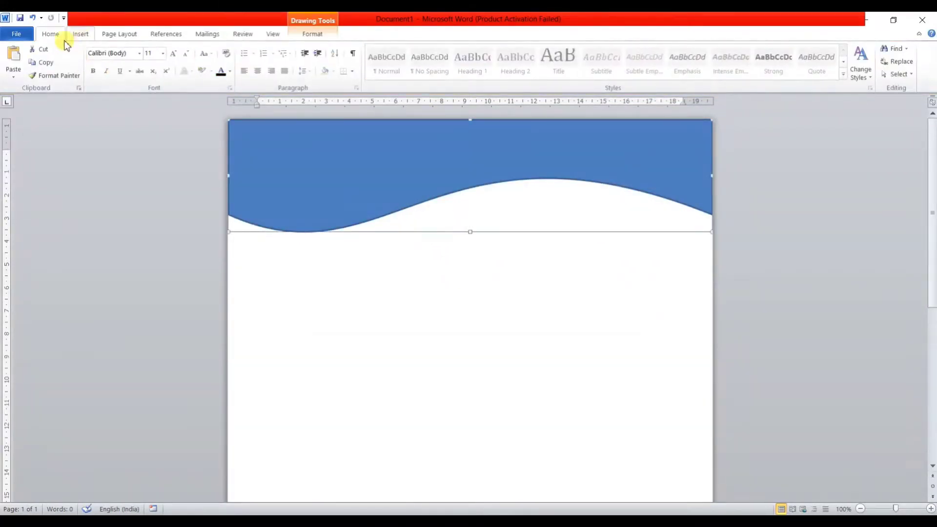
left_click(14, 74)
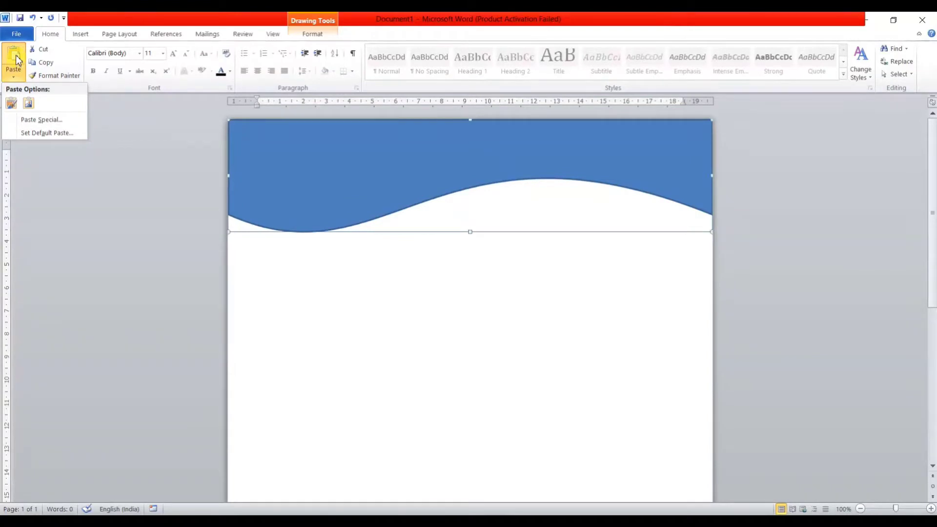
left_click(18, 60)
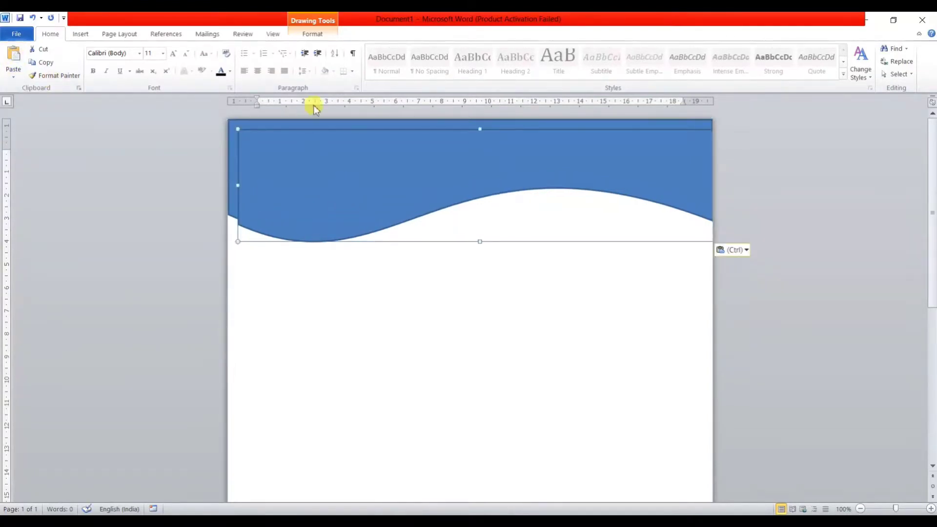
Fill the pasted wave with standard Light Blue and the original wave behind it with light gray
left_click(322, 39)
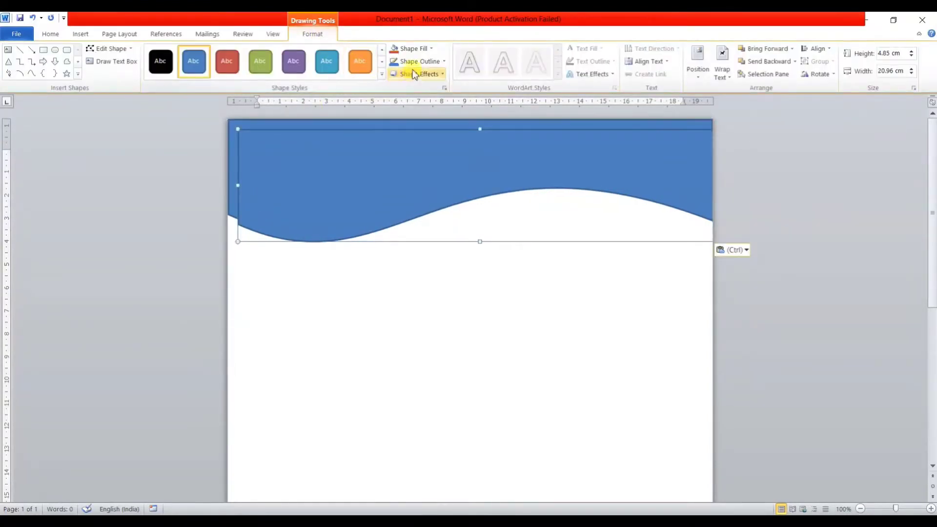
left_click(434, 50)
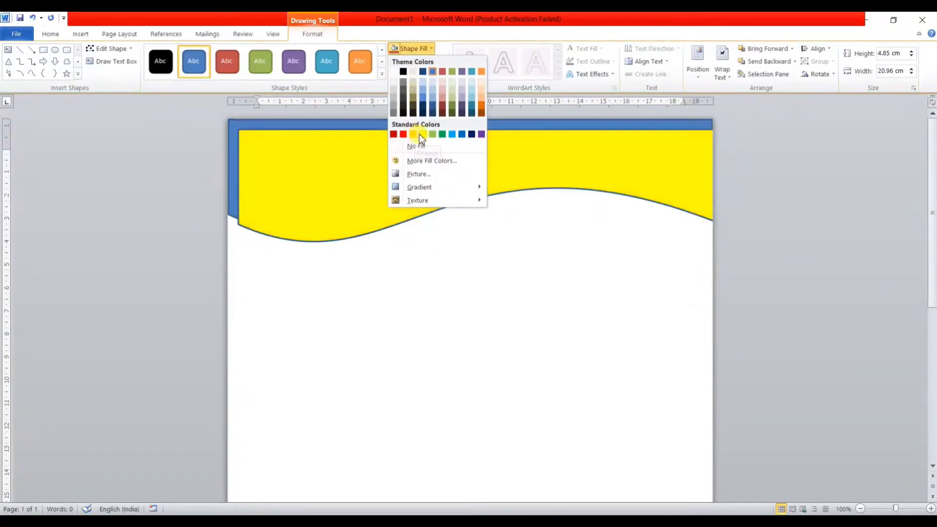
left_click(452, 135)
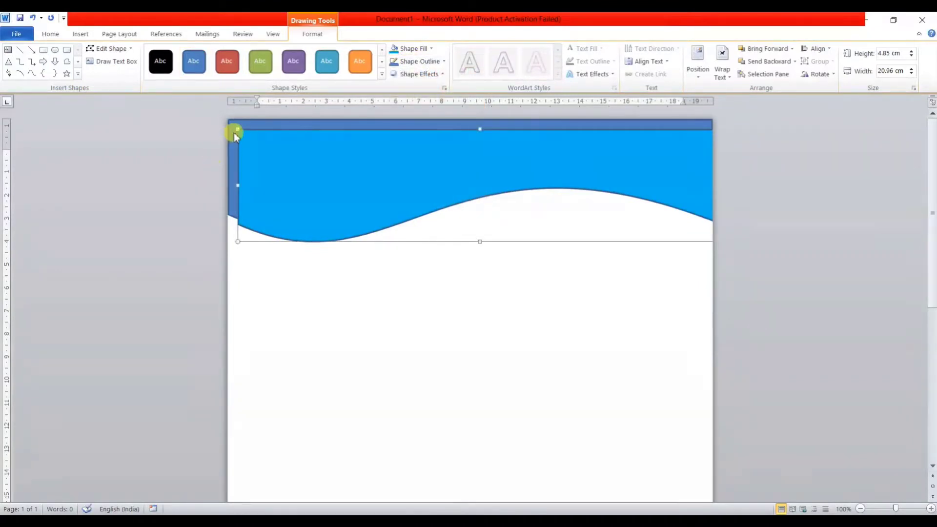
left_click(272, 127)
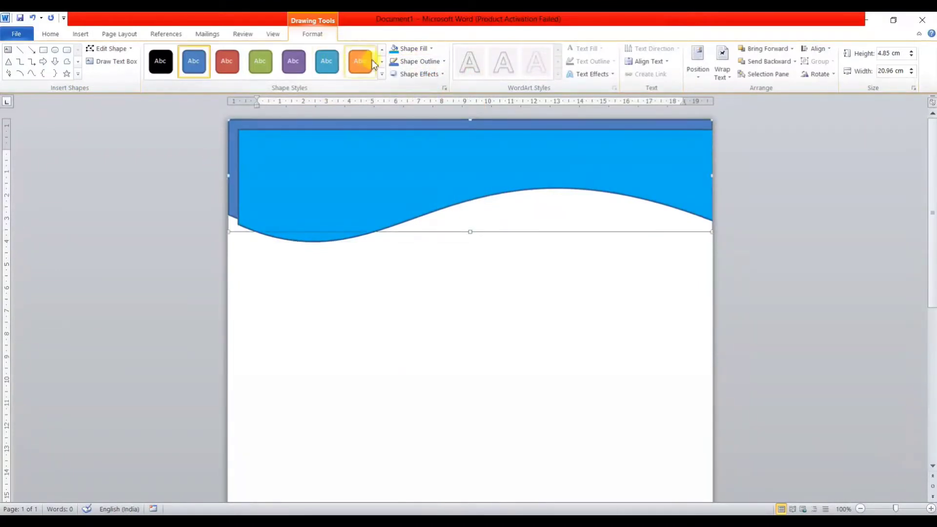
left_click(431, 48)
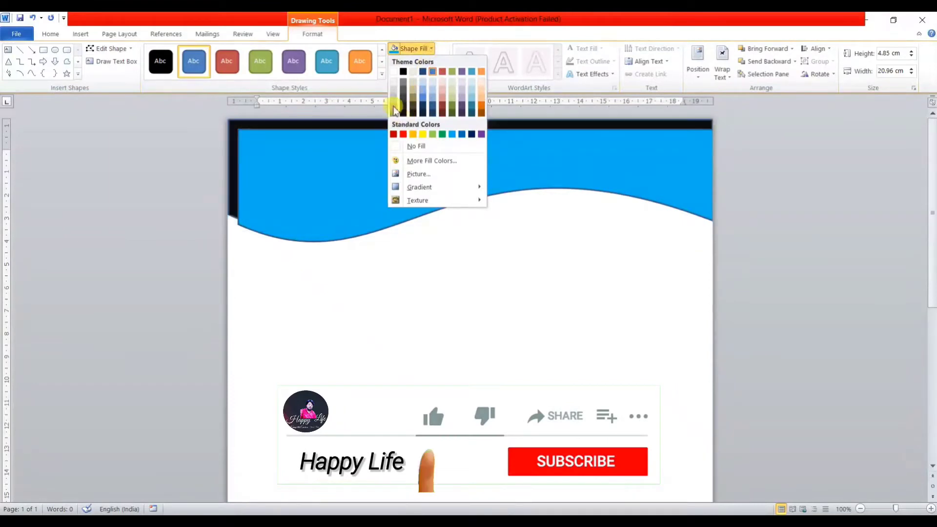
left_click(394, 104)
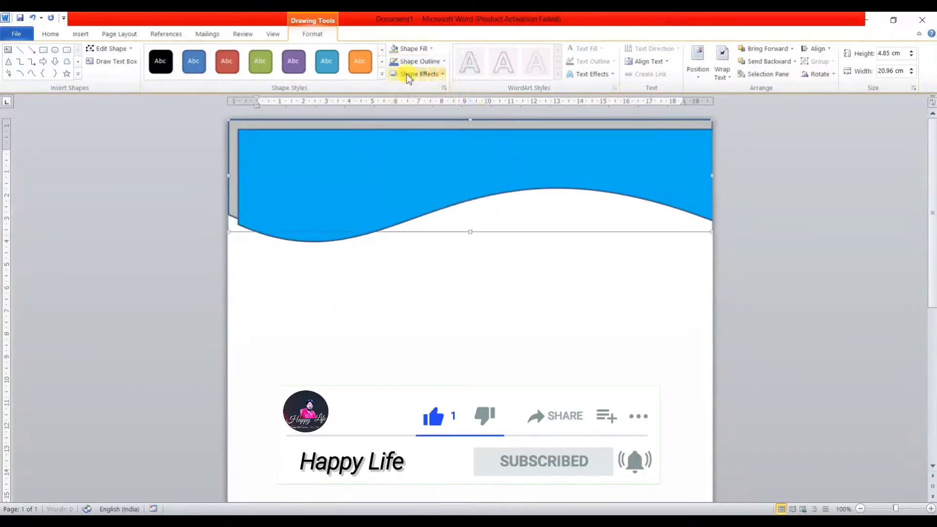
Remove the outlines from both the gray wave and the blue wave
left_click(443, 62)
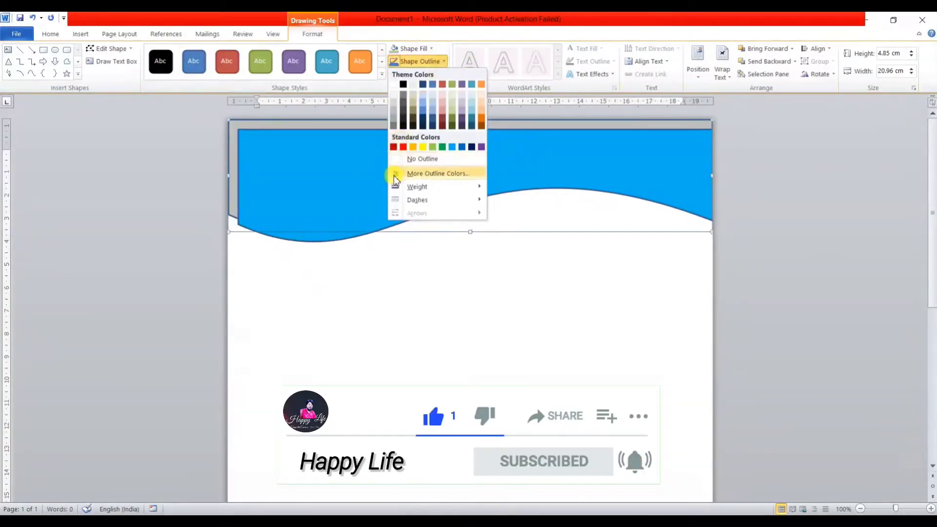
left_click(400, 159)
left_click(342, 180)
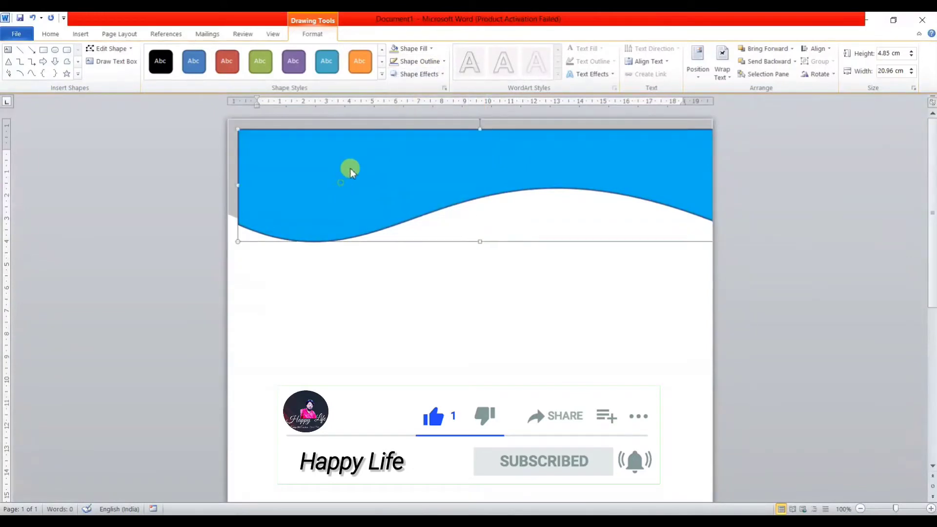
left_click(410, 64)
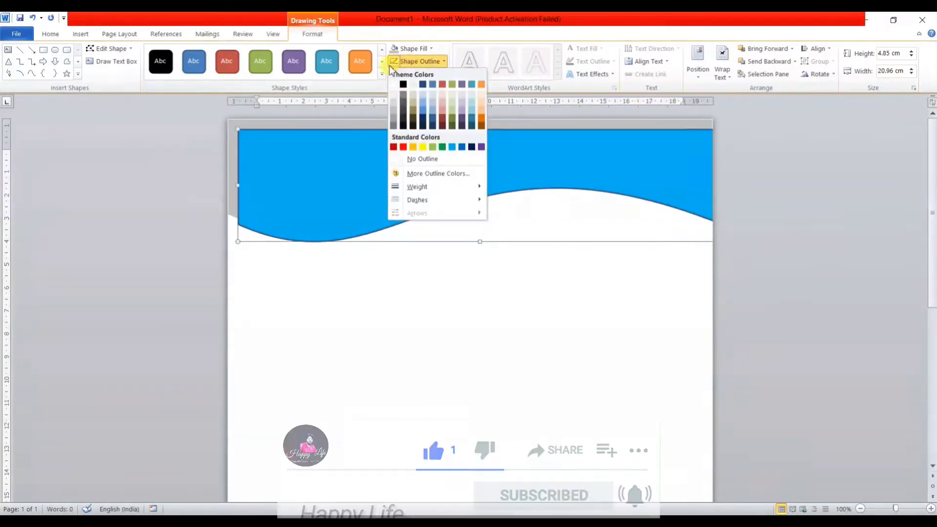
left_click(399, 159)
left_click(421, 256)
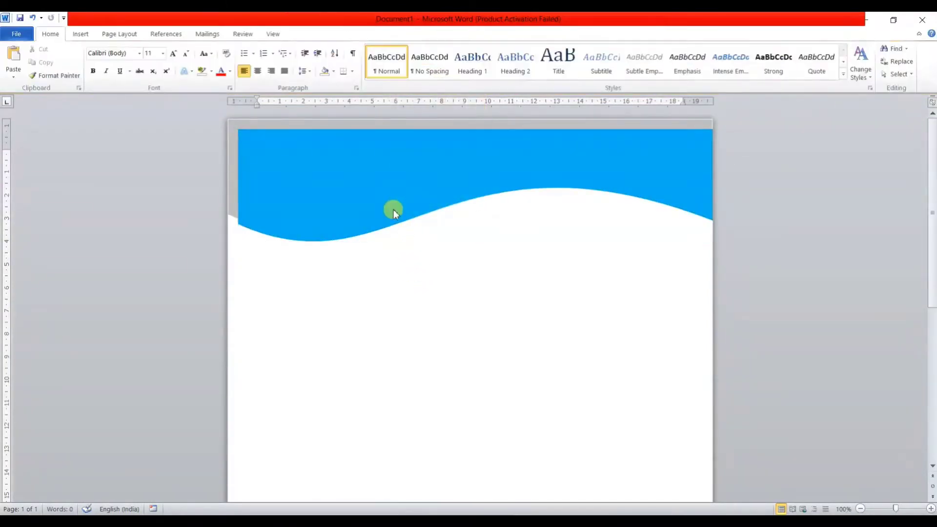
Align the blue wave over the gray one at the page's top-left corner and shorten it so a thin gray band shows beneath
left_click_drag(393, 210, 386, 188)
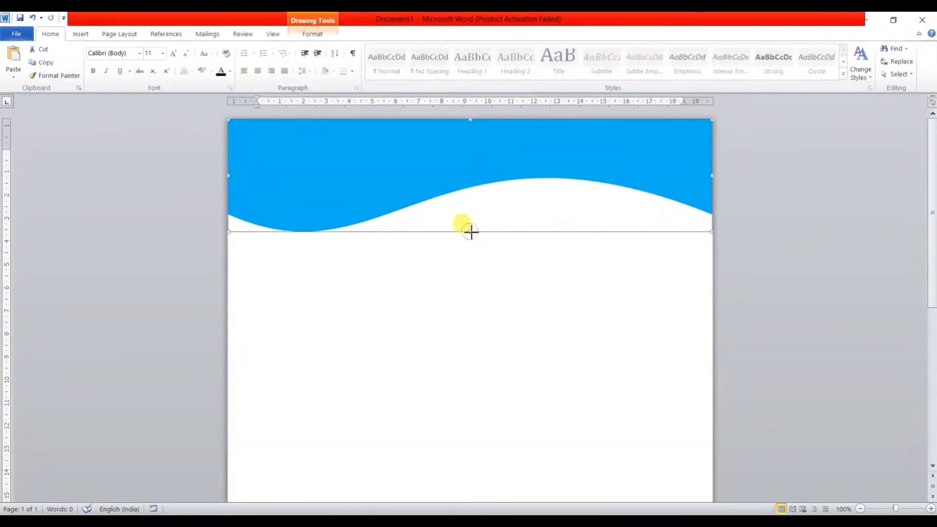
left_click_drag(470, 232, 471, 217)
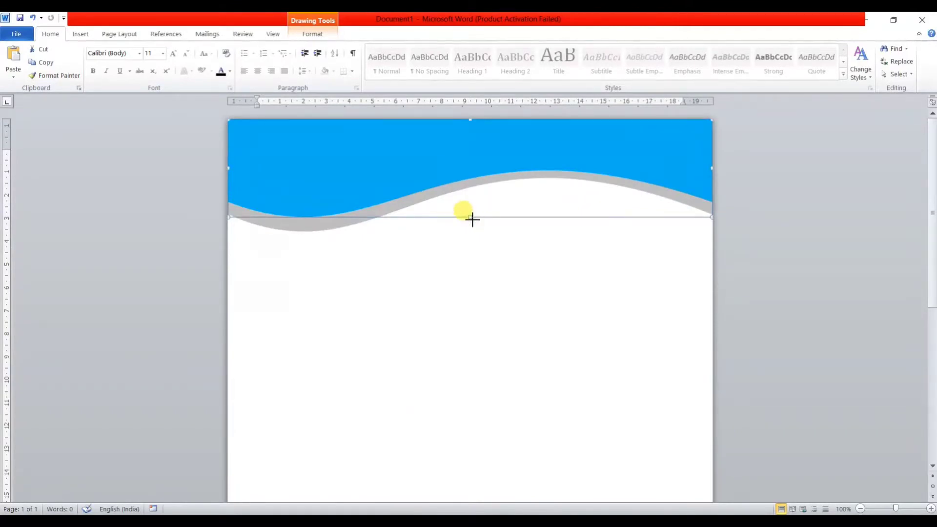
left_click_drag(472, 219, 470, 216)
left_click(510, 266)
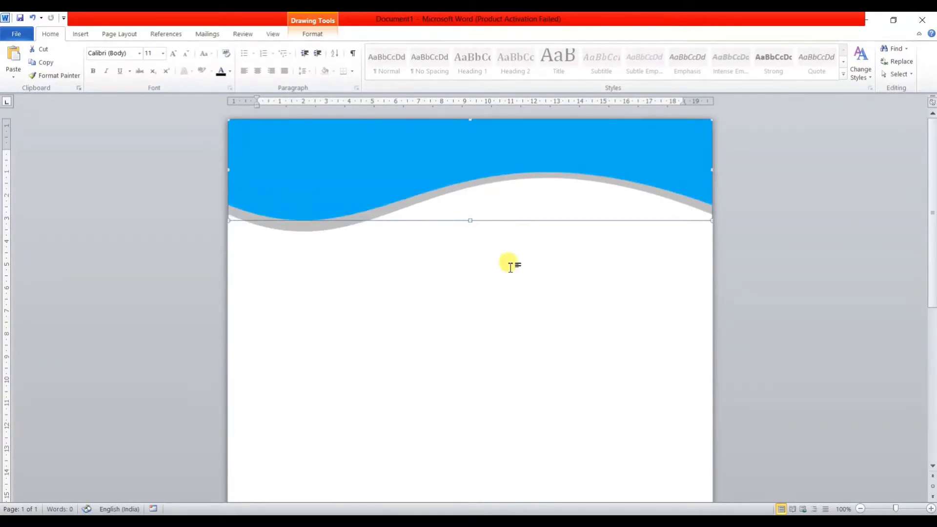
Stretch the gray wave's lower edge downward to widen the gray band below the blue wave
left_click(348, 225)
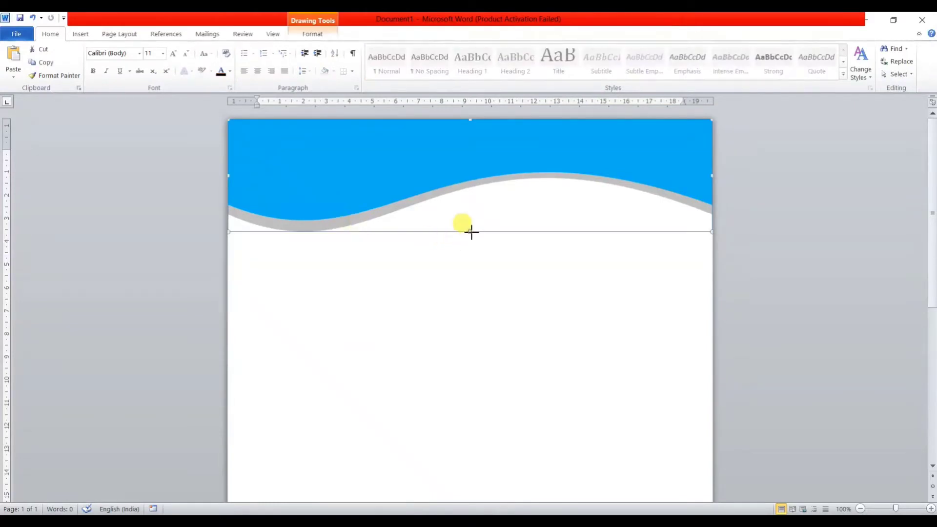
left_click_drag(472, 233, 470, 259)
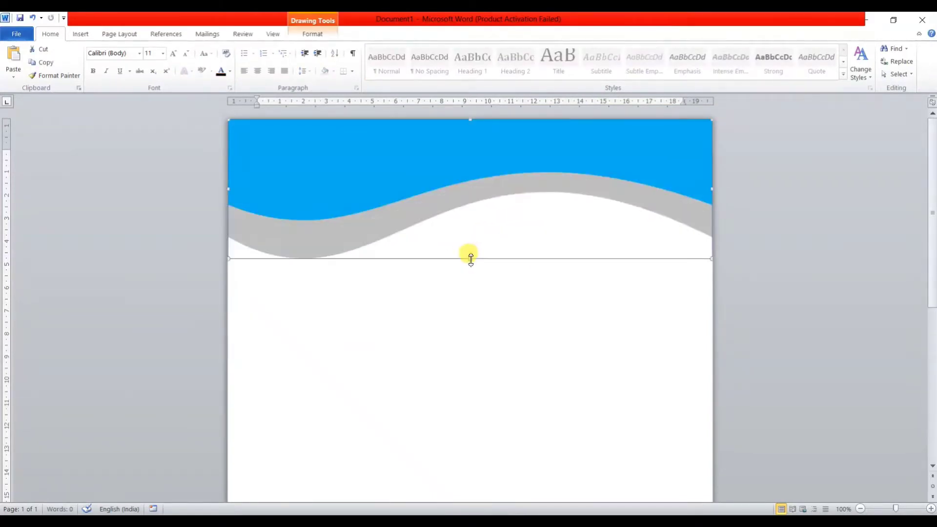
Stretch the blue wave's lower edge downward so only a thin gray band remains beneath it
left_click(457, 168)
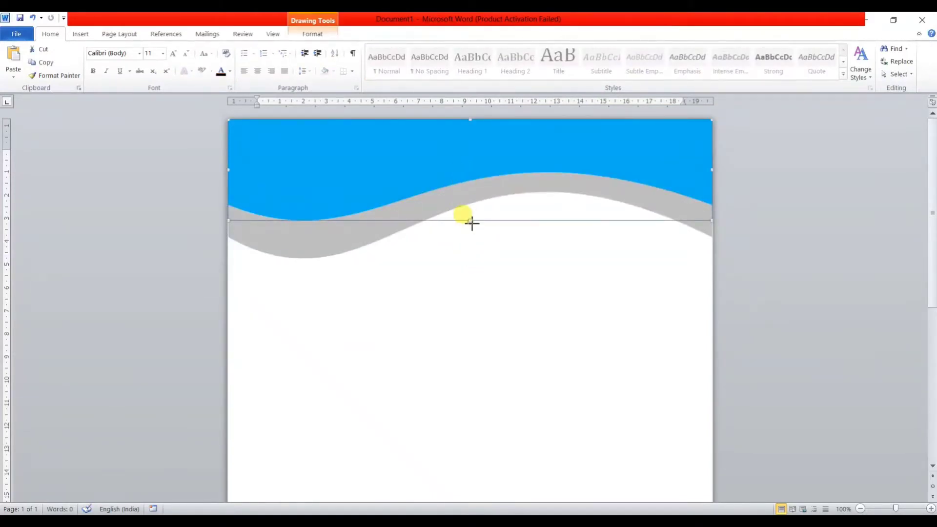
left_click_drag(472, 223, 471, 247)
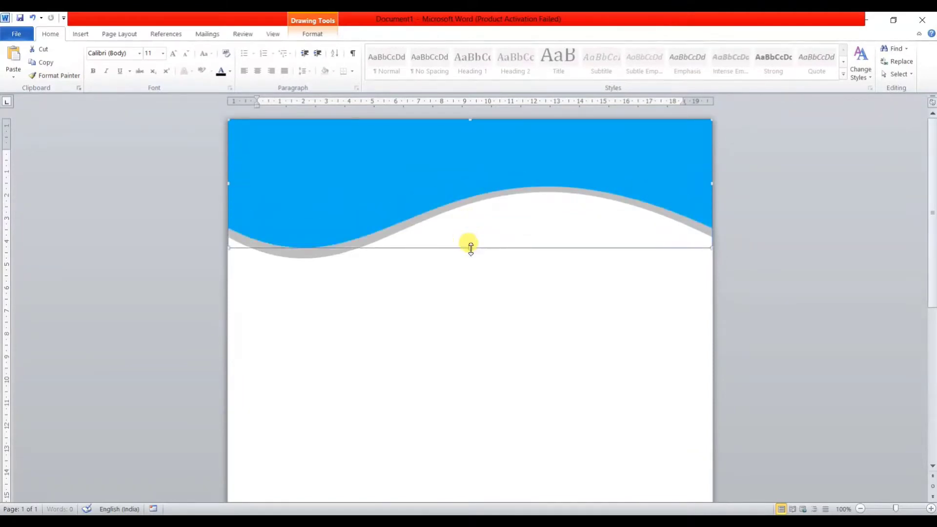
left_click(504, 306)
Duplicate the blue wave, align the copy over the original at the page's top-left corner, and shorten it slightly to expose a thin blue band
left_click(360, 179)
left_click(46, 62)
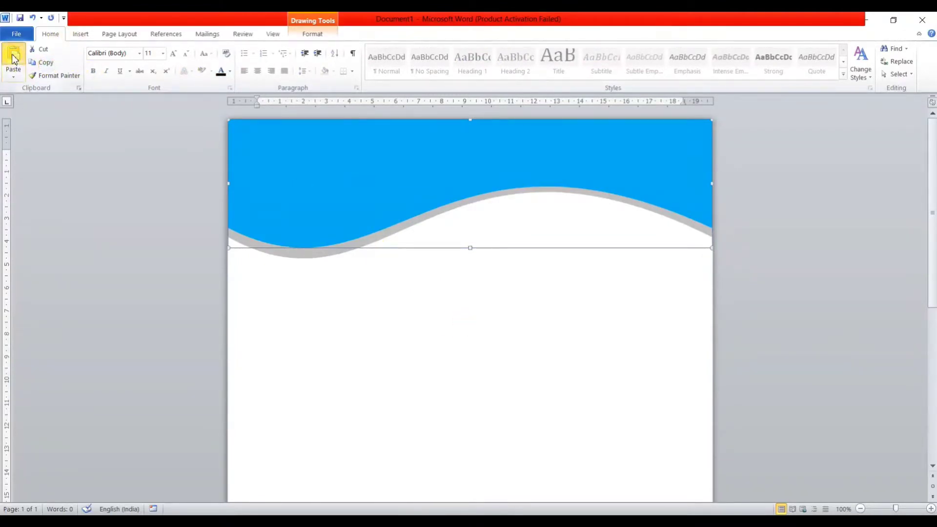
left_click(13, 58)
left_click_drag(393, 199, 382, 183)
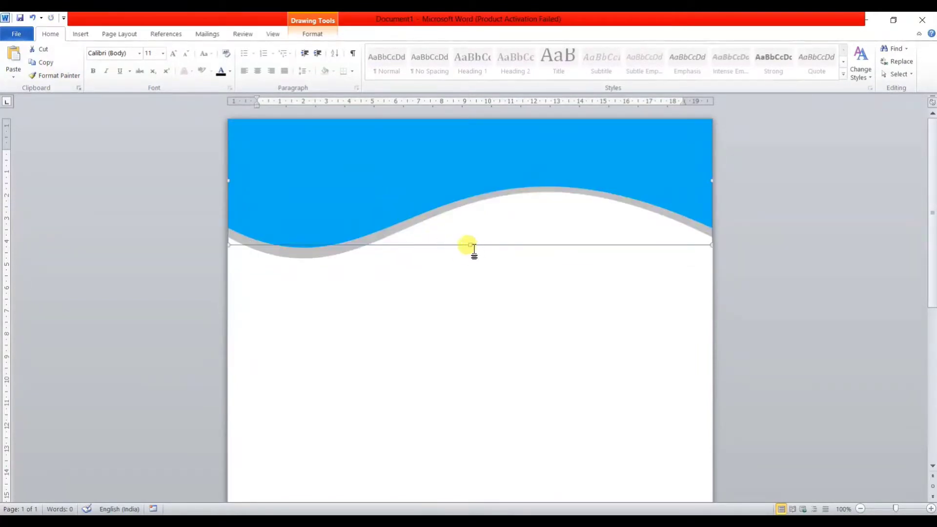
left_click_drag(472, 246, 472, 240)
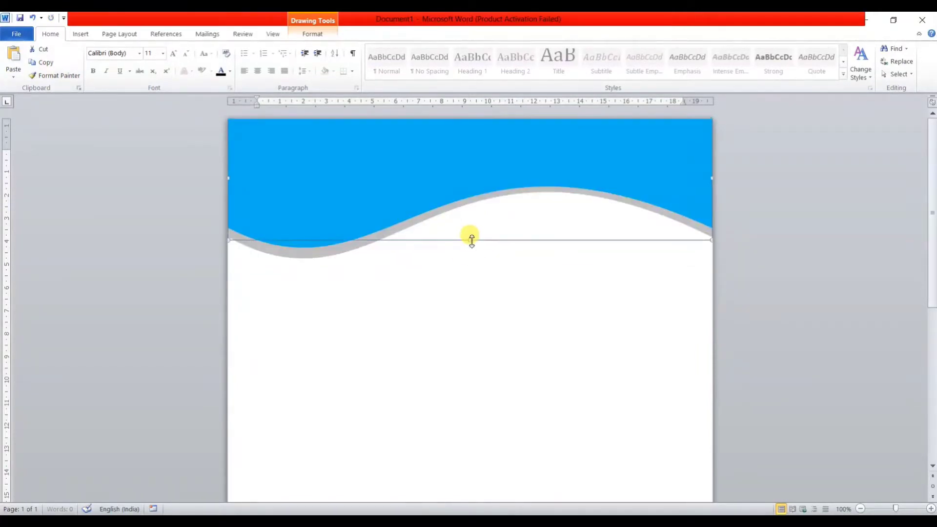
Fill the front wave copy with a darker shade of the blue theme color
left_click(314, 34)
left_click(432, 48)
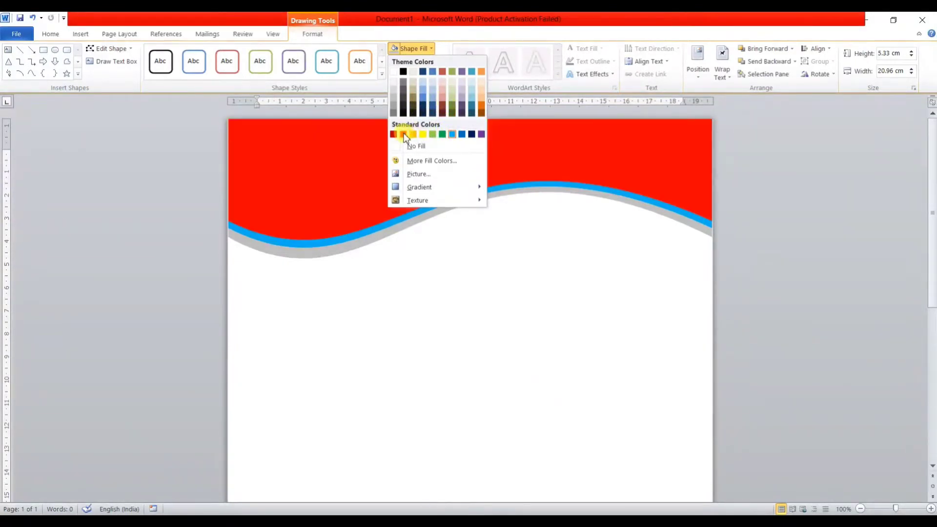
left_click(434, 109)
left_click(536, 336)
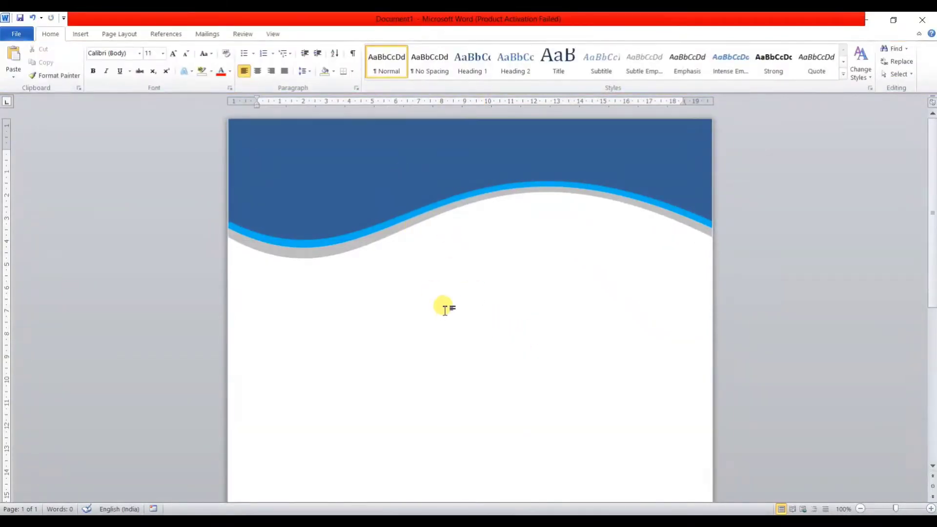
left_click(409, 183)
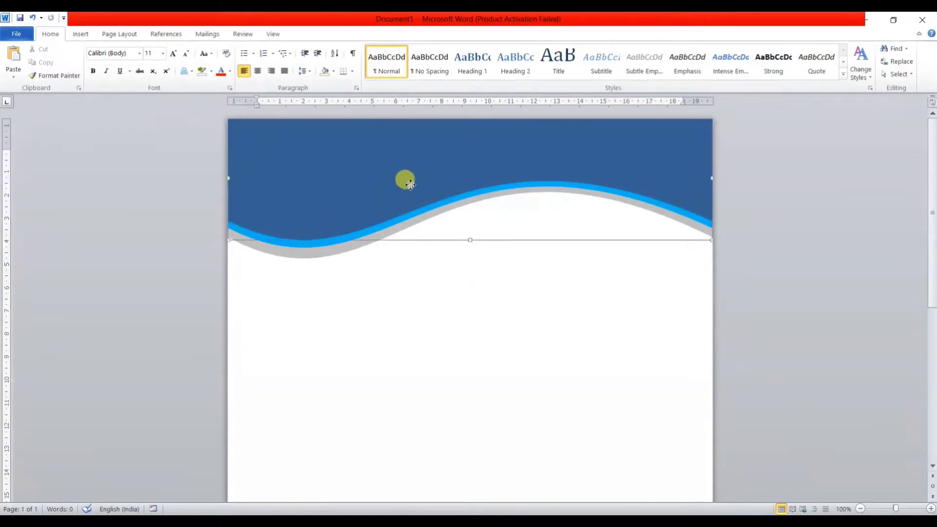
left_click(323, 245)
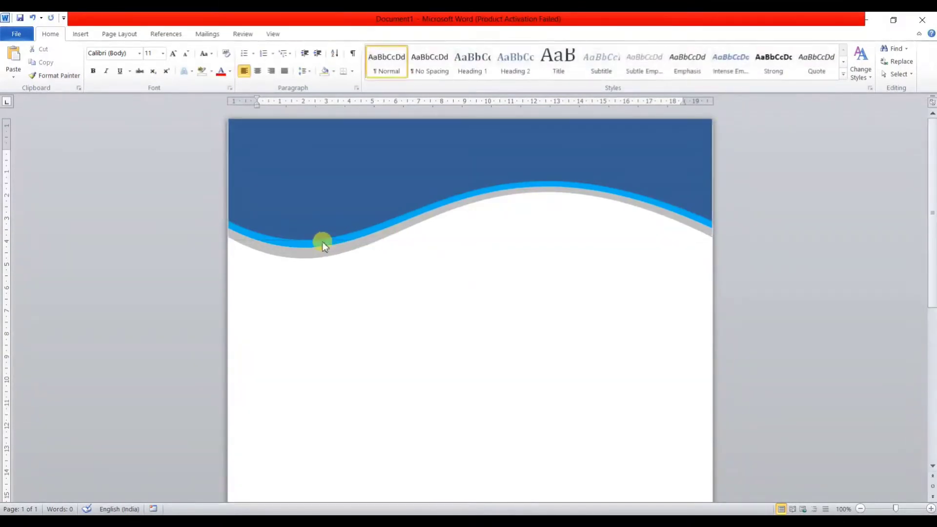
left_click(577, 289)
Insert WordArt in the unfilled red-outline style and move it to the upper middle of the dark blue wave
left_click(81, 34)
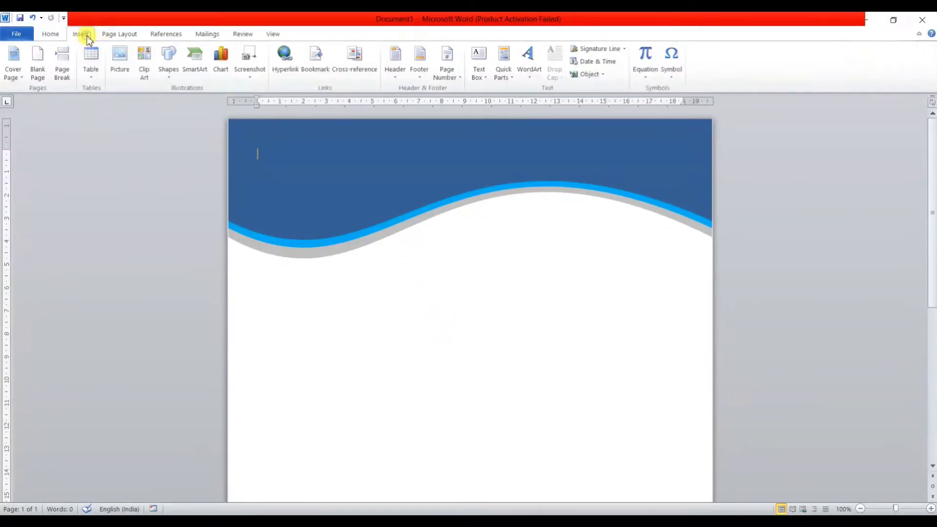
left_click(527, 80)
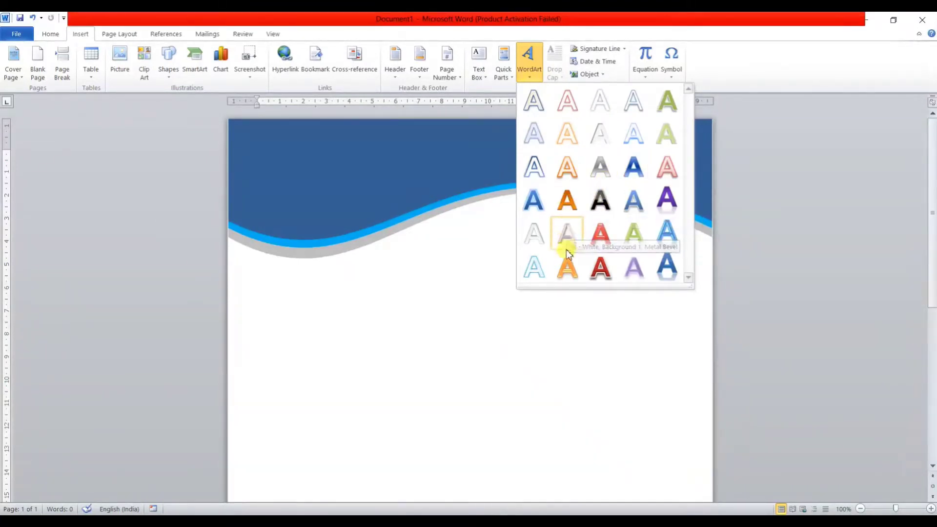
left_click(571, 107)
left_click(450, 162)
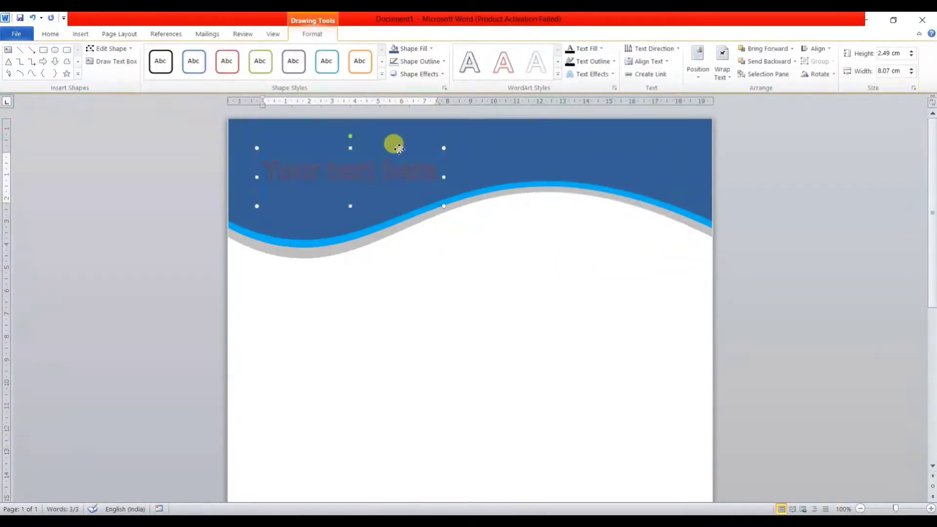
left_click_drag(400, 149, 503, 120)
Replace the WordArt placeholder text with HAPPY LIFE and shift the box slightly toward the page's center
left_click(540, 147)
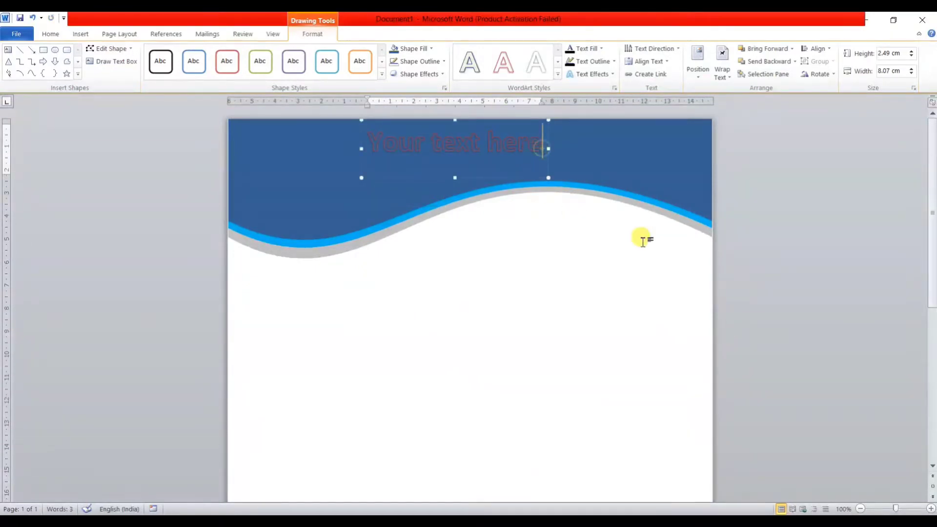
key("BackSpace")
key("BackSpace")
key("BackSpace")
key("BackSpace")
key("BackSpace")
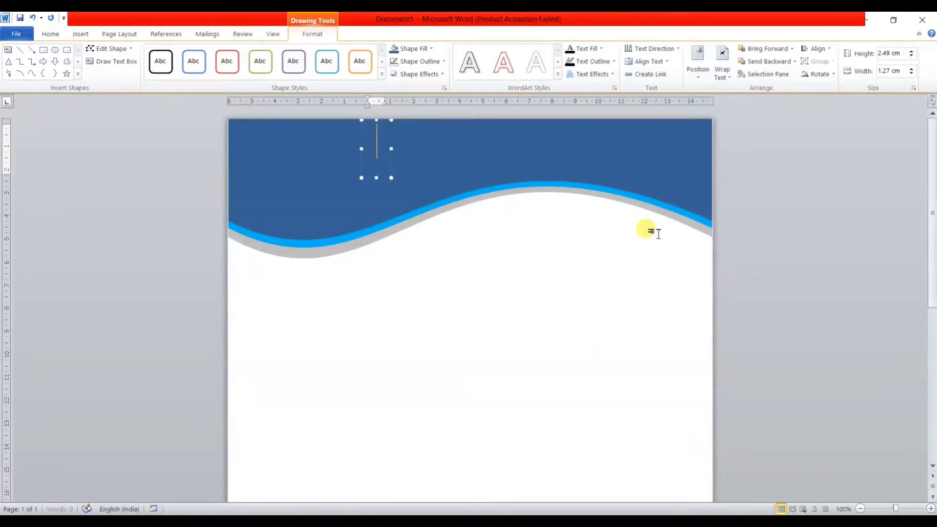
type("HAPP")
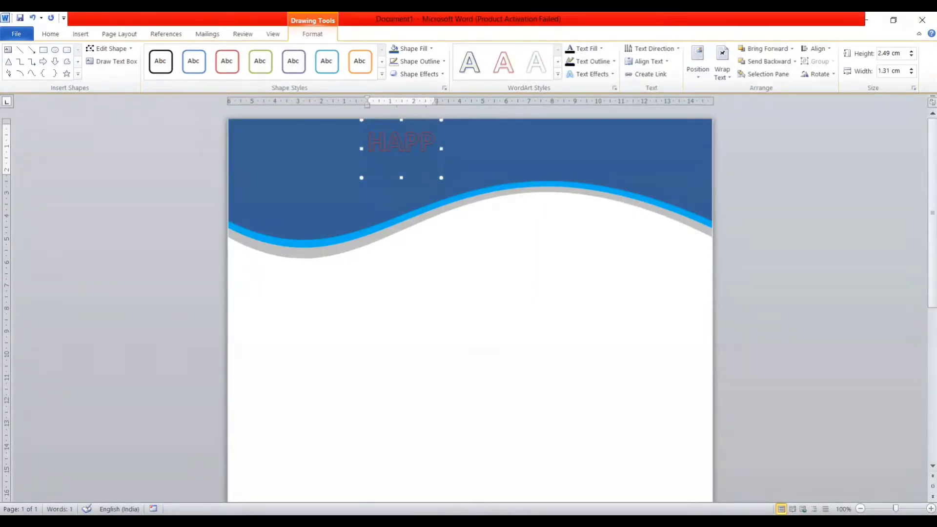
type("Y LIFE")
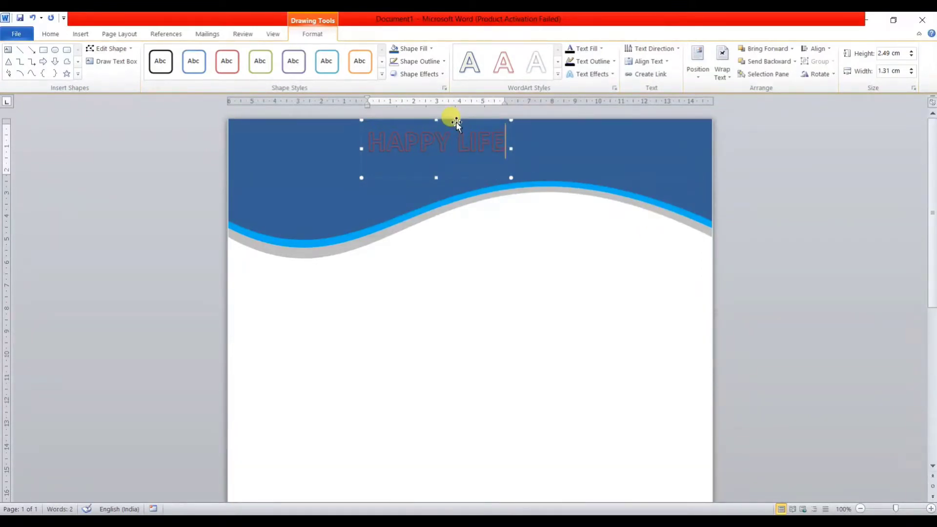
left_click_drag(451, 121, 471, 124)
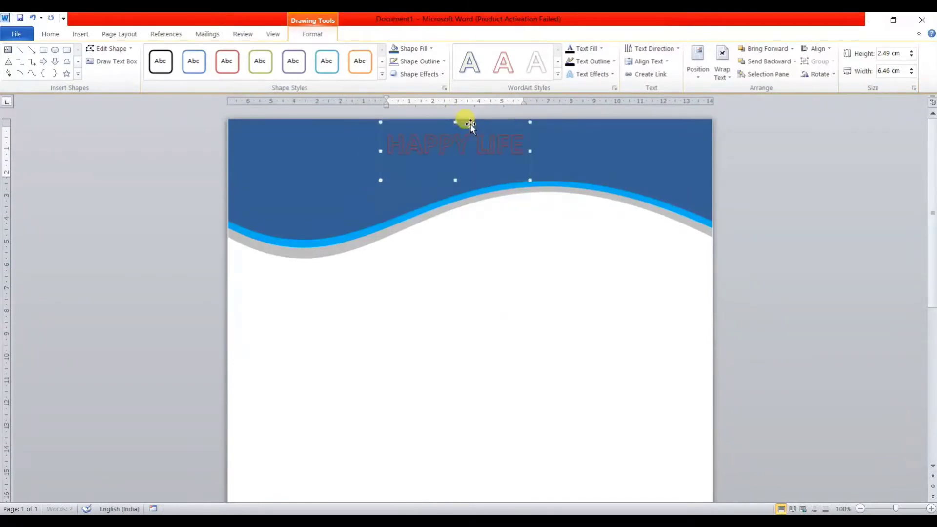
Open the text fill color choices for the HAPPY LIFE WordArt
left_click(604, 49)
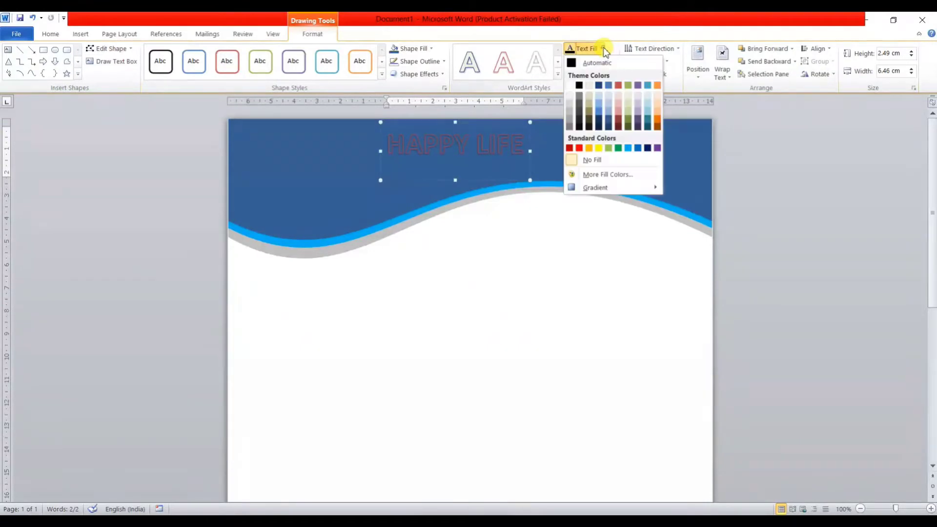